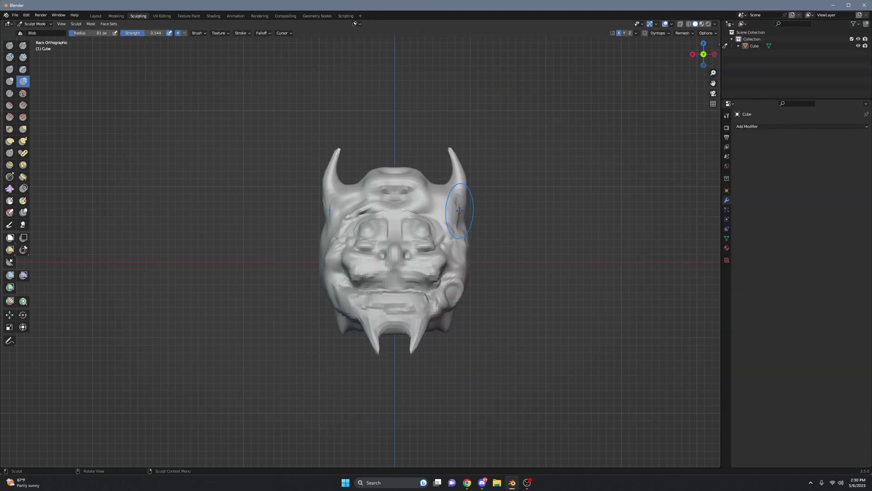
Turn on Scene Statistics in the status bar to display the mesh counts
scroll(458, 209, "down", 3)
scroll(426, 296, "up", 4)
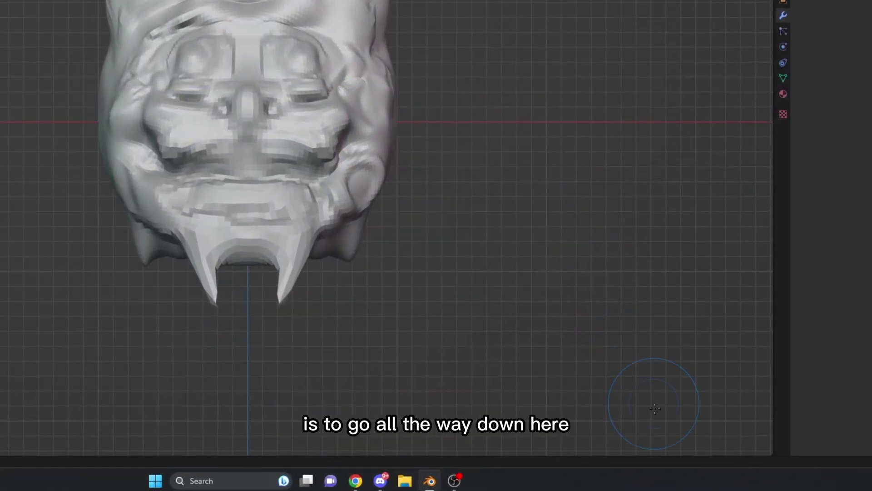
right_click(672, 458)
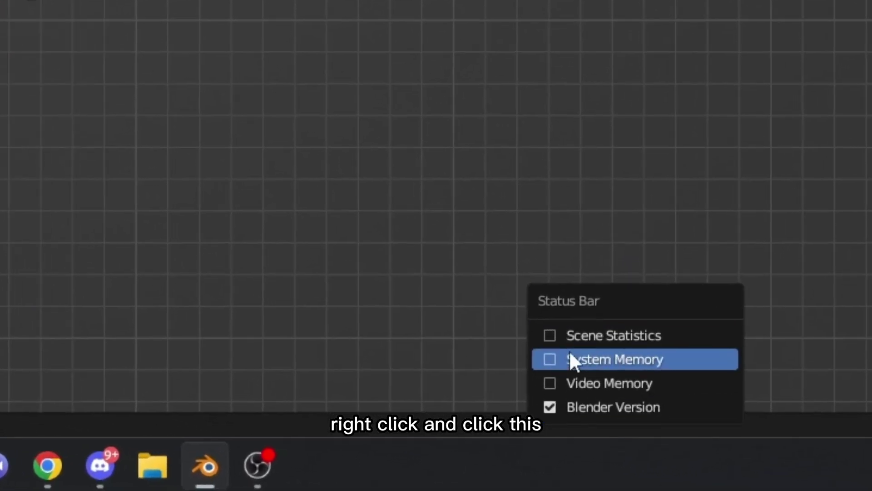
left_click(574, 335)
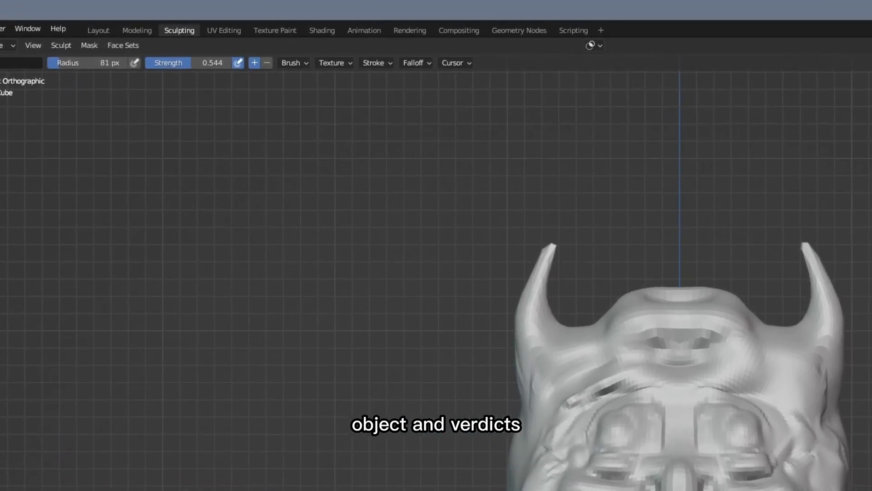
Switch to the Modeling workspace, select the horned head's entire mesh in Edit Mode to check its triangle count, and return to Object Mode
left_click(134, 30)
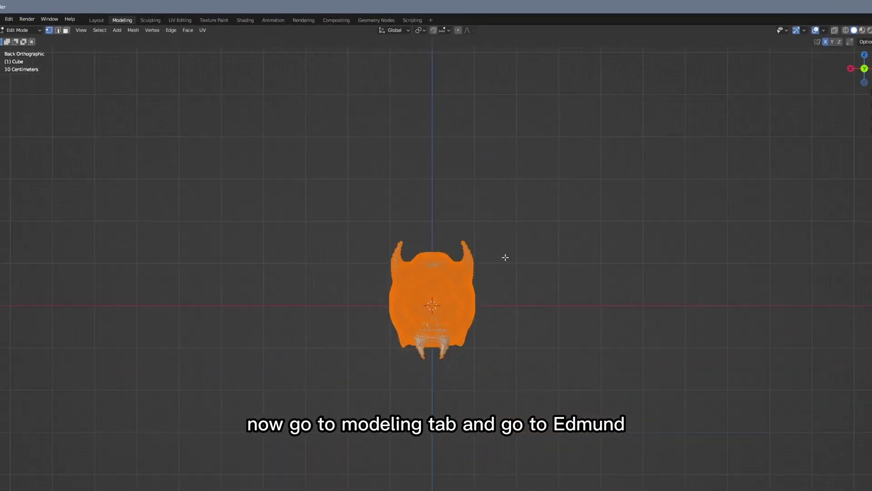
scroll(499, 255, "up", 6)
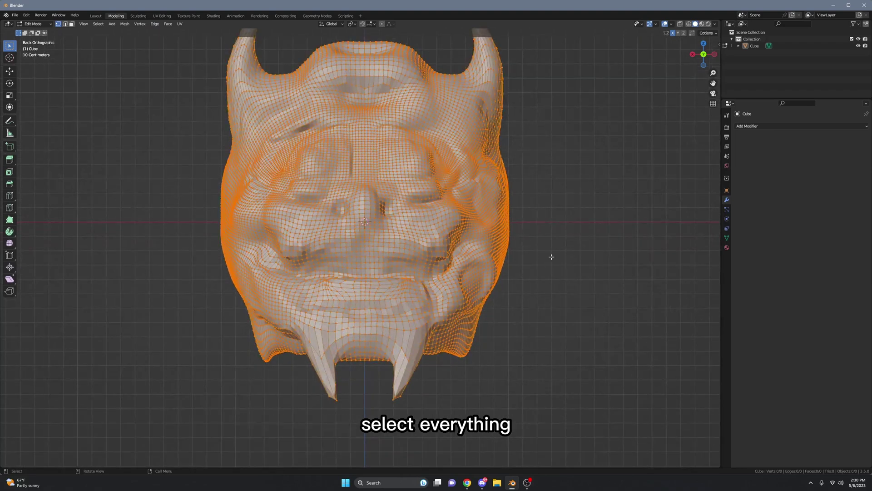
key("a")
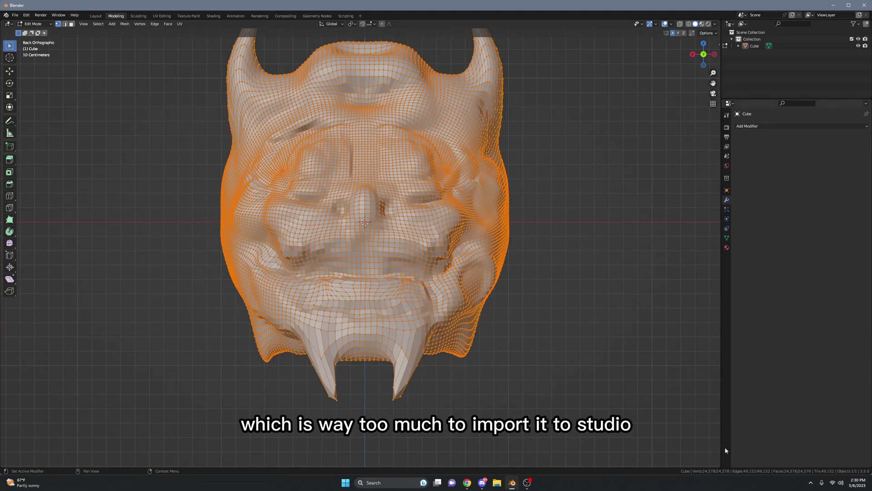
key("Tab")
scroll(524, 314, "down", 3)
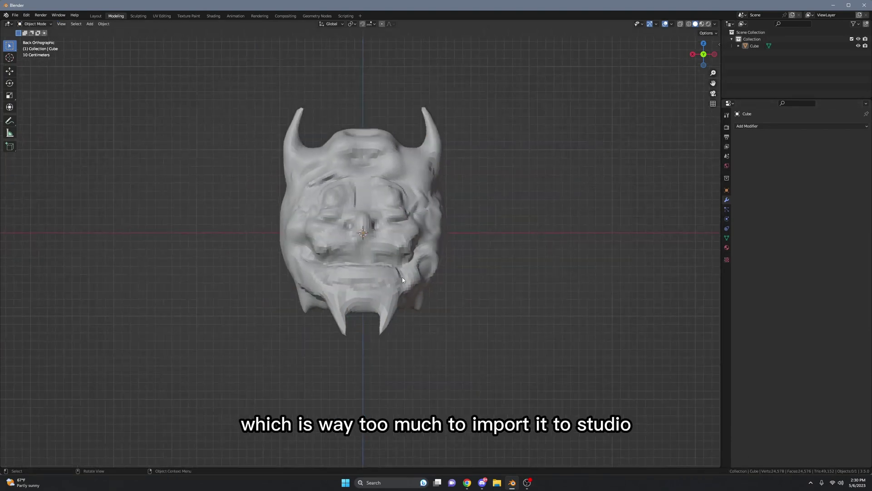
Move the horned head sideways, clear of the world origin
scroll(437, 246, "down", 2)
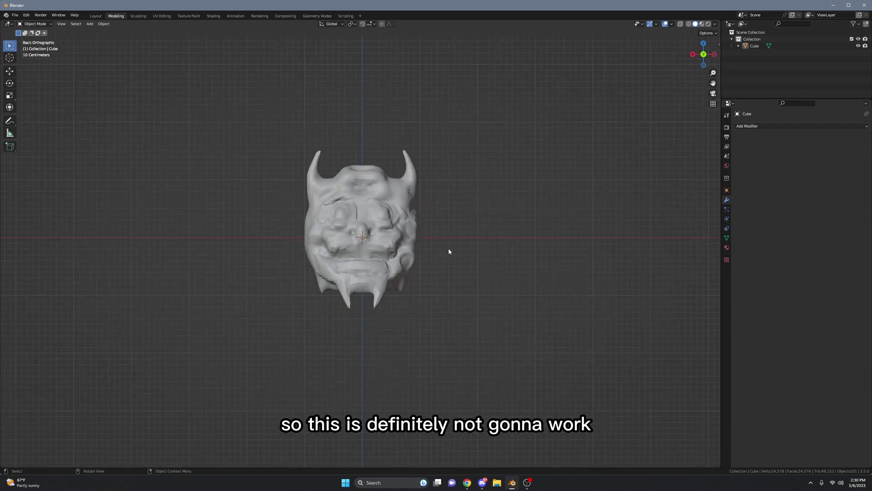
key("a")
key("g")
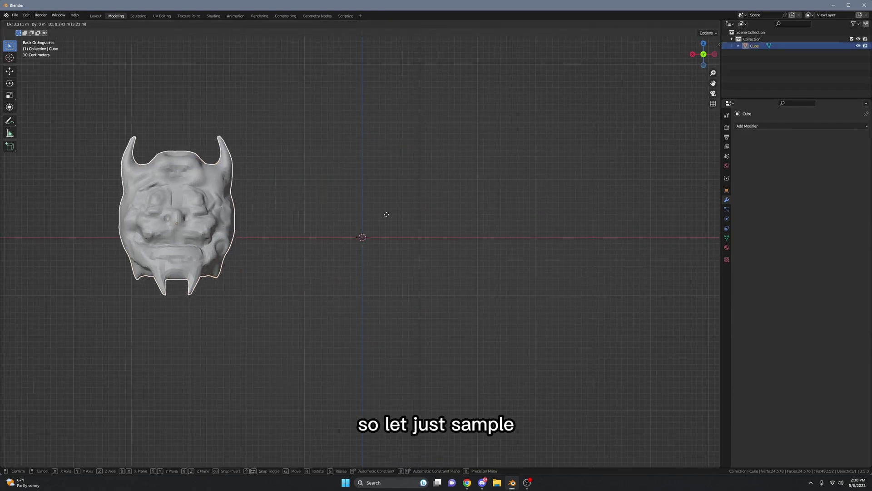
left_click(359, 225)
Add a 2 m cube at the origin and give it a Subdivision Surface modifier with viewport level 6
key("shift+a")
mouse_move(361, 224)
left_click(410, 232)
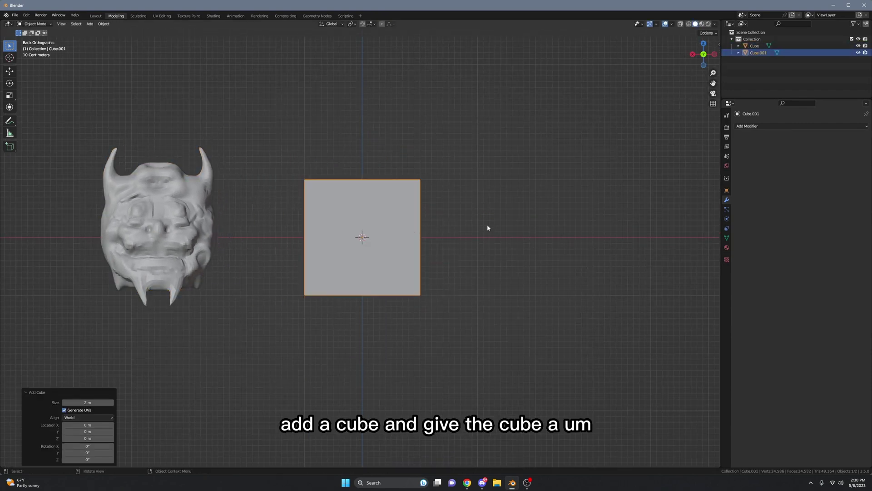
left_click(783, 128)
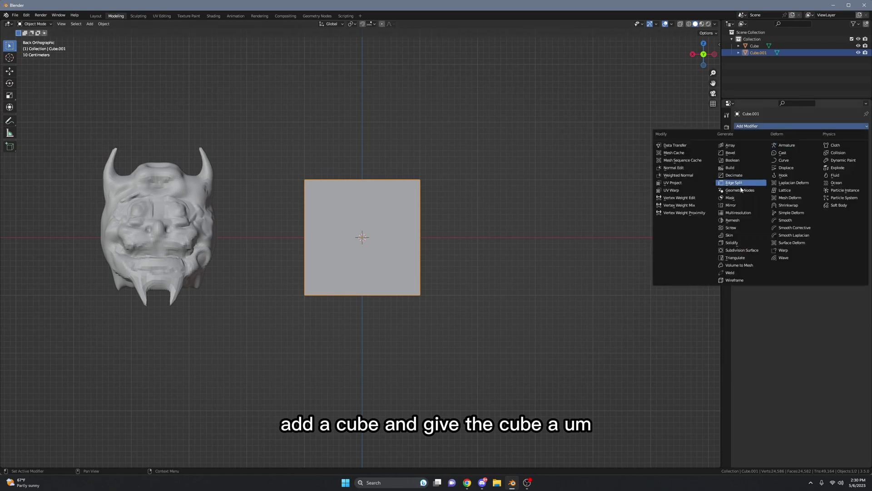
left_click(747, 250)
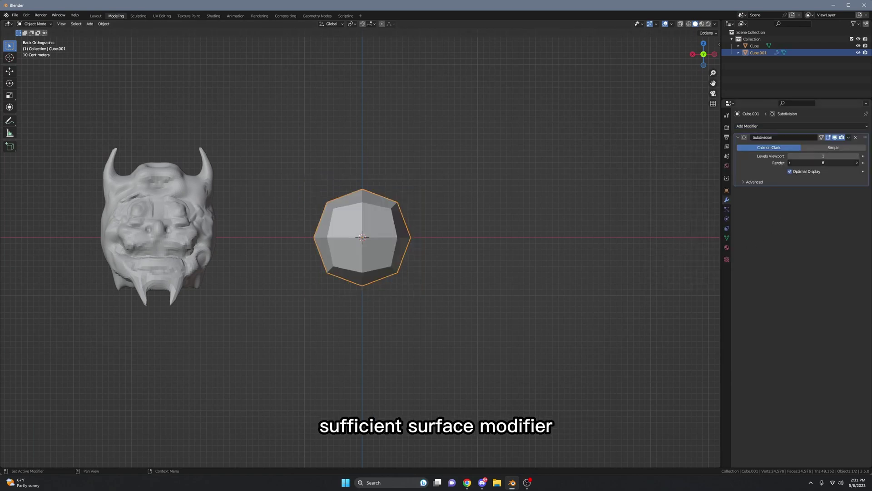
left_click_drag(823, 159, 850, 159)
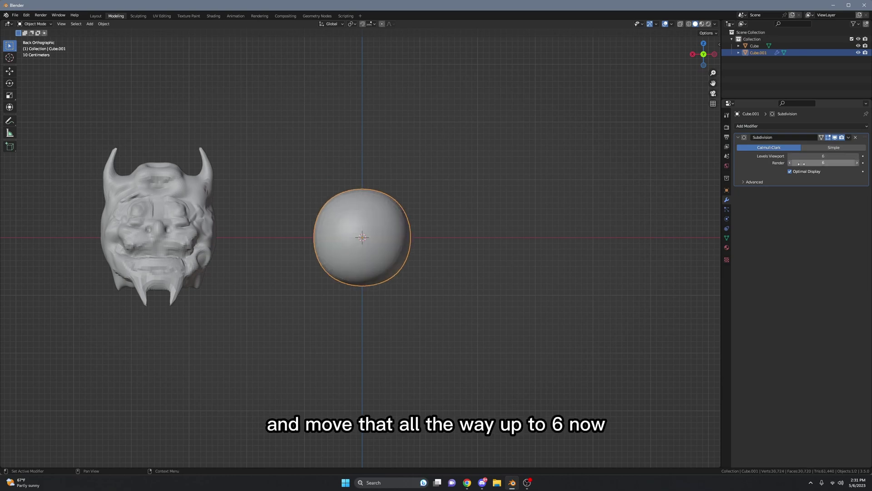
Compare the triangle counts of the subdivided cube and the horned head in Object Mode and Edit Mode
key("Tab")
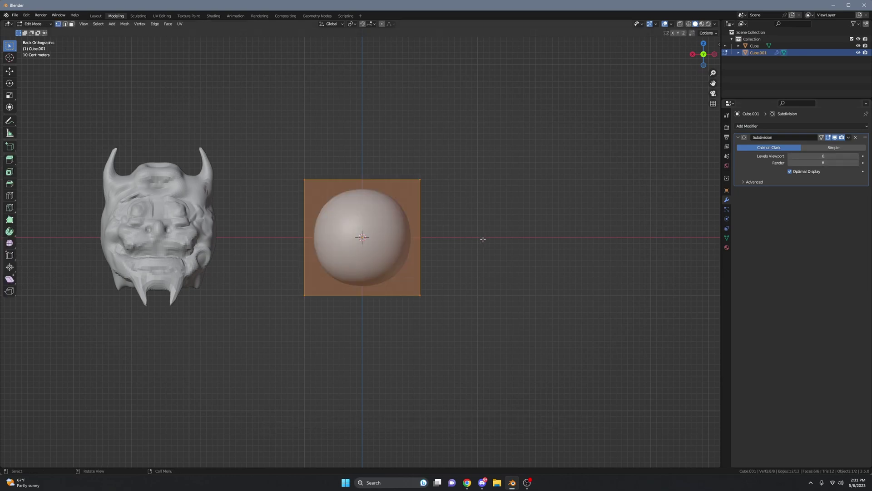
key("Tab")
key("Tab")
key("Tab")
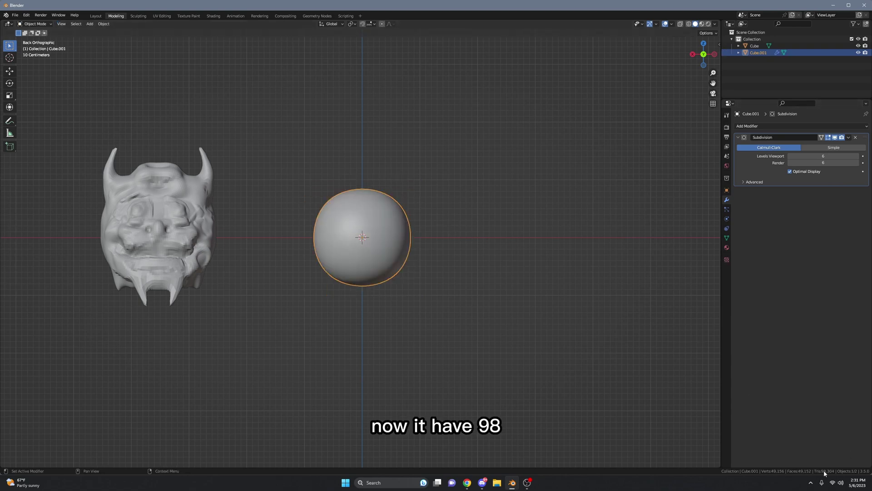
left_click(192, 229)
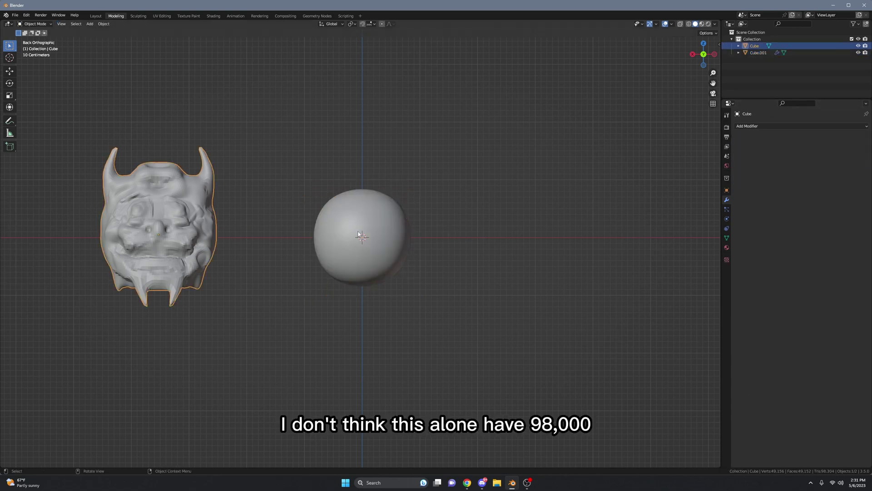
left_click(359, 234)
left_click(172, 244)
key("Tab")
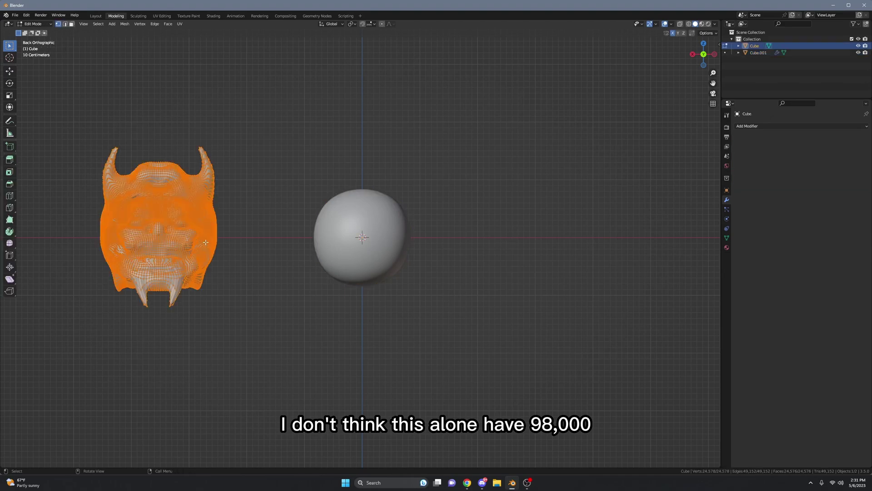
key("Tab")
left_click(332, 232)
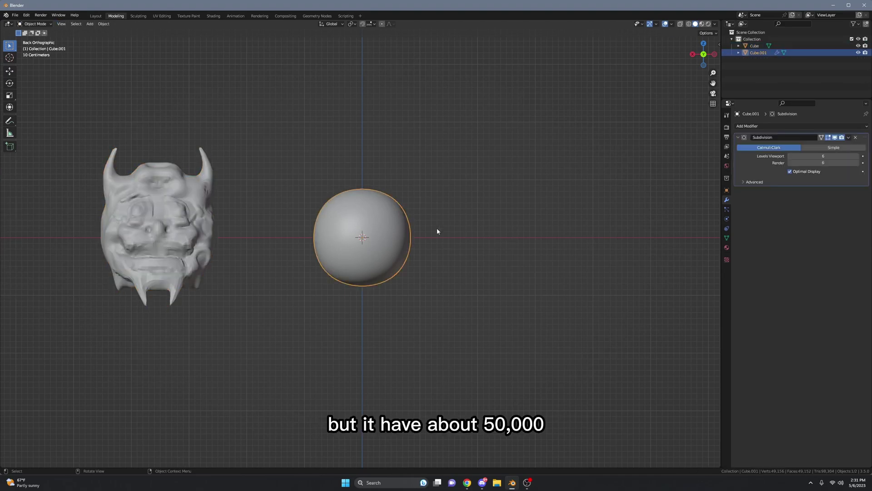
Apply the Subdivision modifier to the cube so its subdivisions become real geometry
key("Tab")
scroll(447, 205, "up", 6)
scroll(444, 234, "down", 6)
key("Tab")
scroll(475, 222, "down", 5)
scroll(445, 241, "up", 8)
key("Tab")
left_click(849, 138)
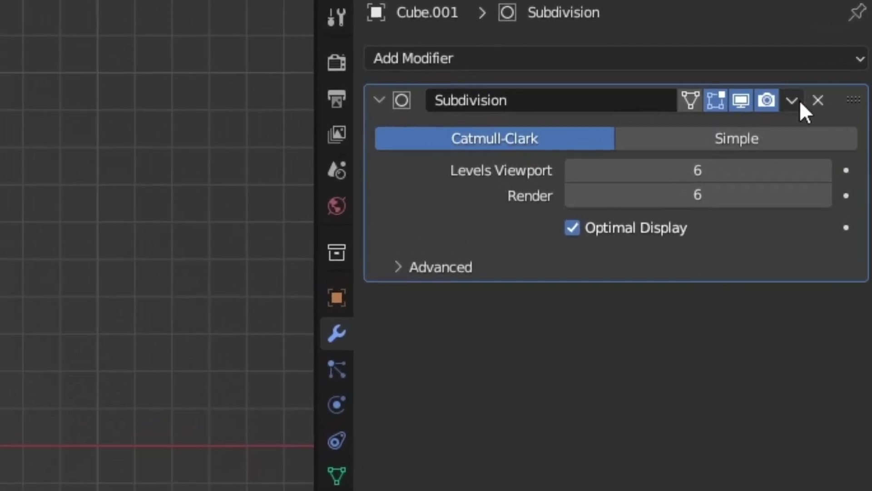
left_click(802, 107)
left_click(772, 140)
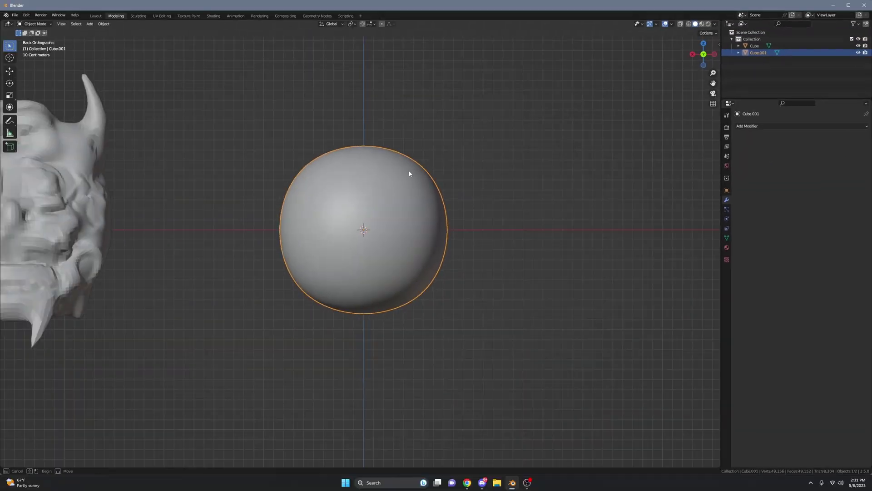
Select the rounded cube's entire mesh in Edit Mode and reduce it with Decimate Geometry, lowering the ratio to reach about 5,400 triangles
key("Tab")
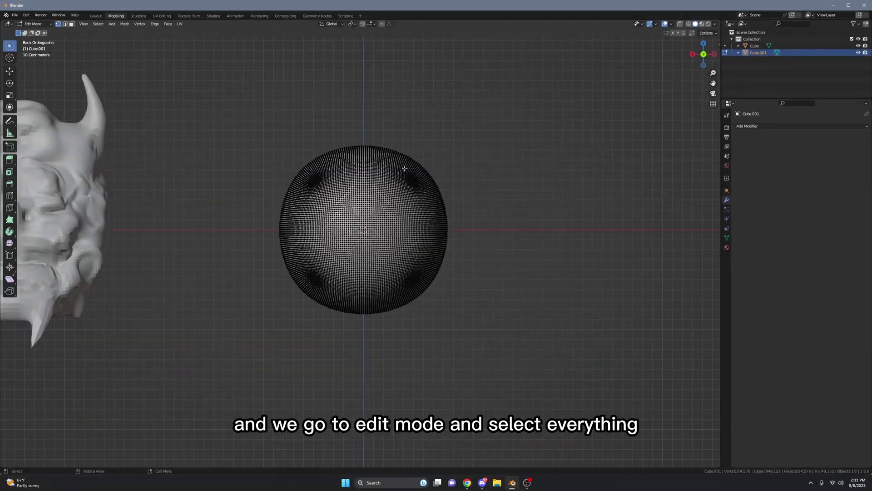
key("a")
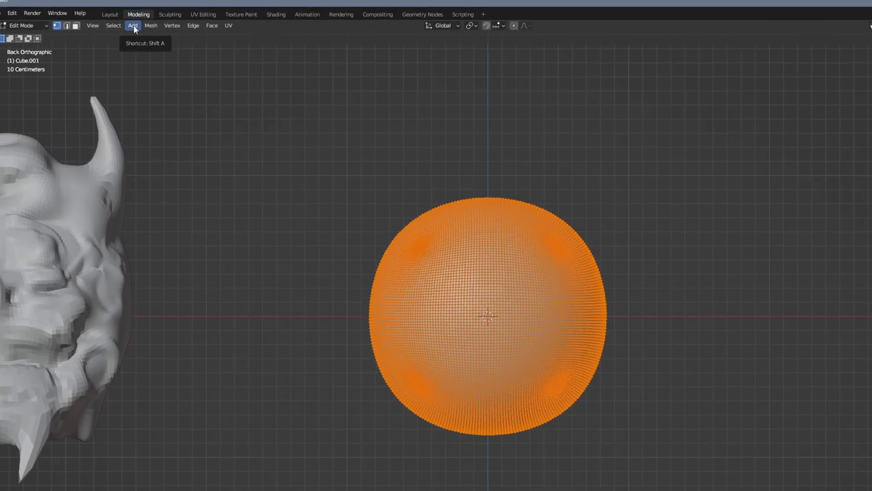
left_click(152, 26)
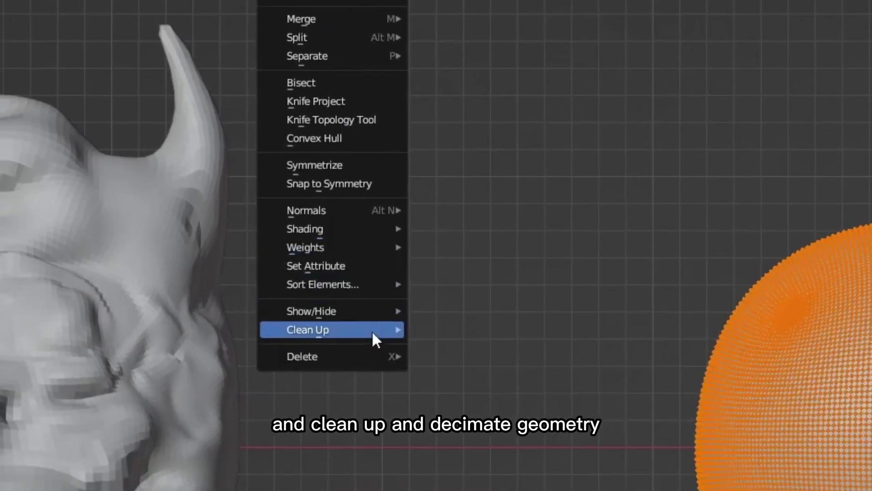
mouse_move(318, 447)
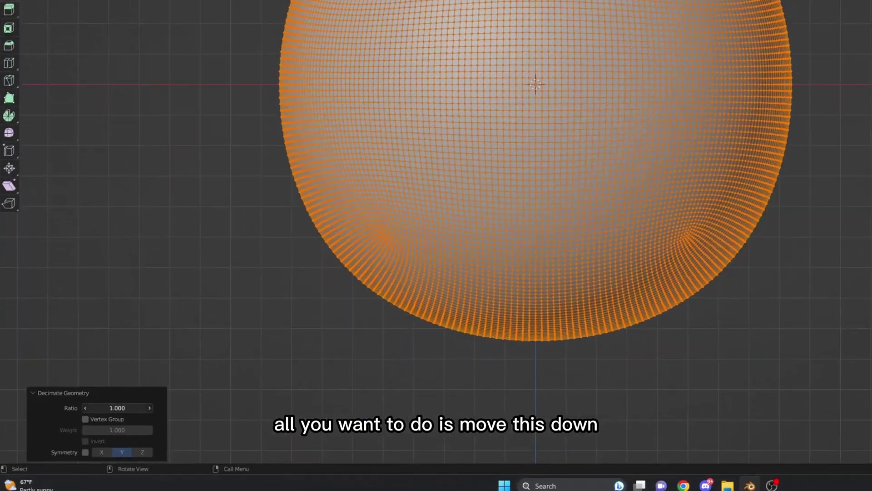
left_click_drag(91, 430, 81, 429)
left_click_drag(200, 349, 172, 349)
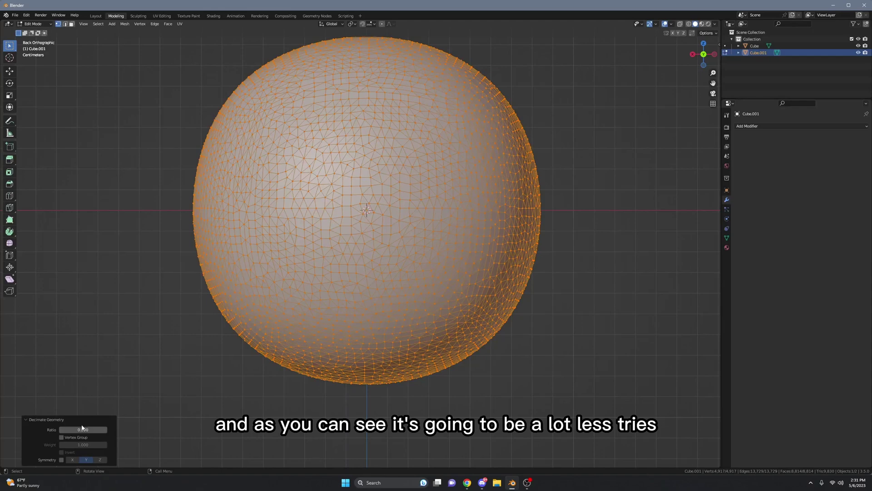
left_click_drag(82, 430, 73, 430)
Check the decimated cube's triangle count and topology in Object Mode and Edit Mode
key("Tab")
scroll(561, 335, "down", 4)
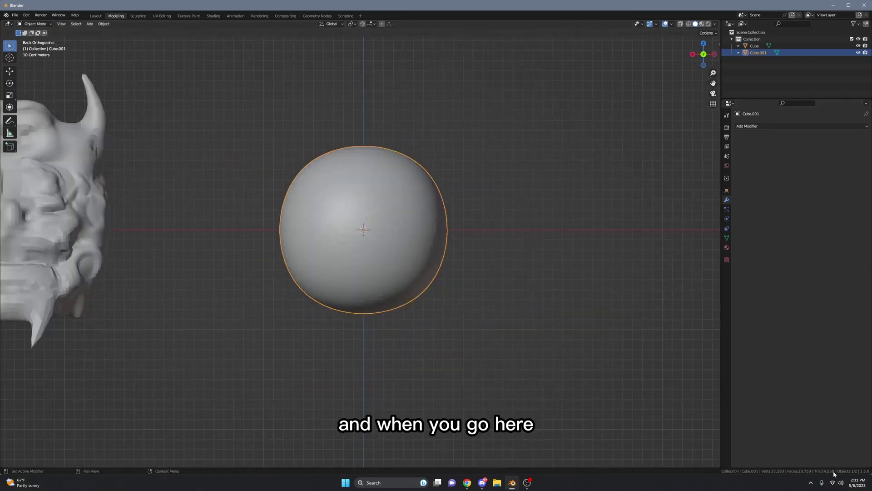
key("Tab")
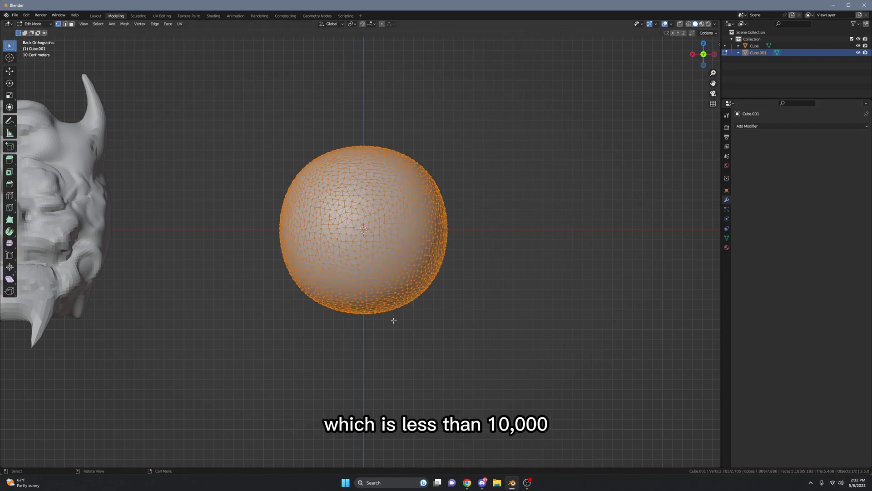
scroll(468, 259, "up", 3)
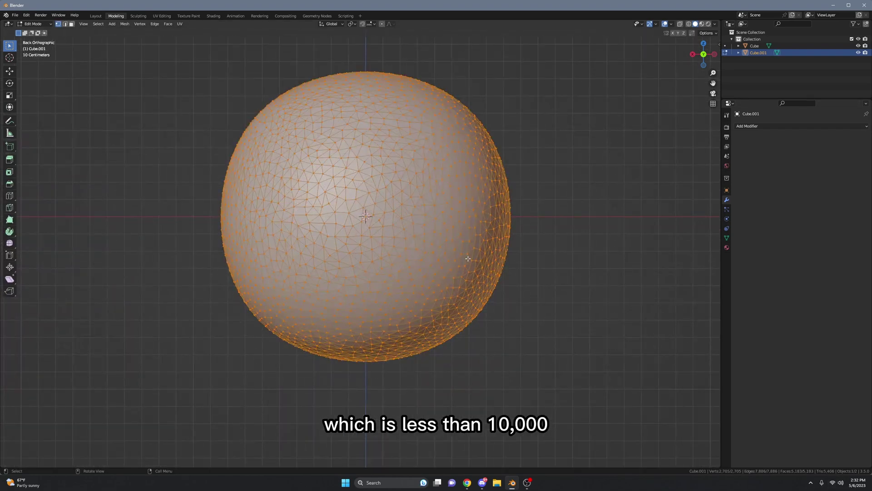
key("Tab")
Apply Shade Smooth to the decimated rounded cube
middle_click_drag(461, 250, 476, 272)
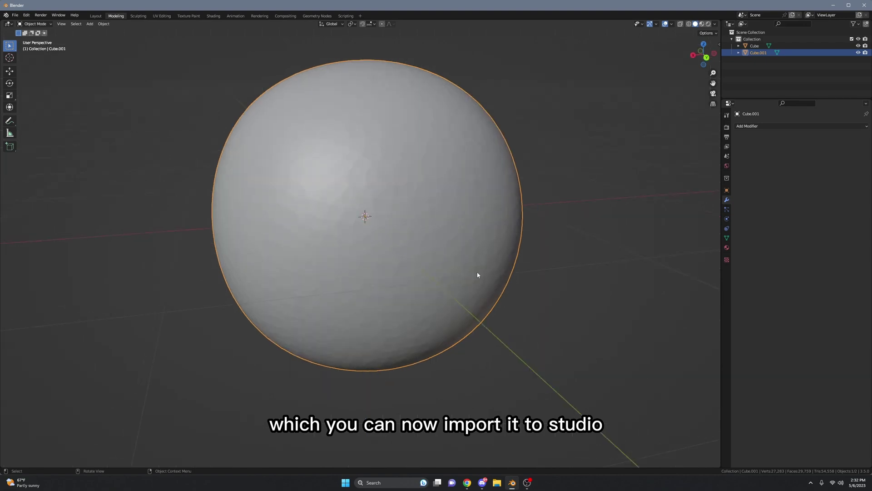
scroll(454, 246, "up", 3)
scroll(386, 193, "down", 6)
scroll(362, 222, "up", 3)
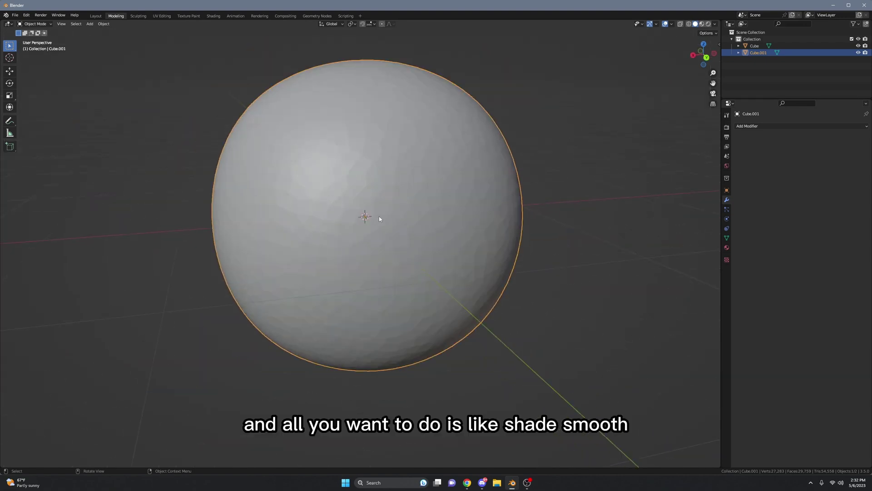
right_click(383, 217)
left_click(384, 218)
scroll(447, 211, "down", 2)
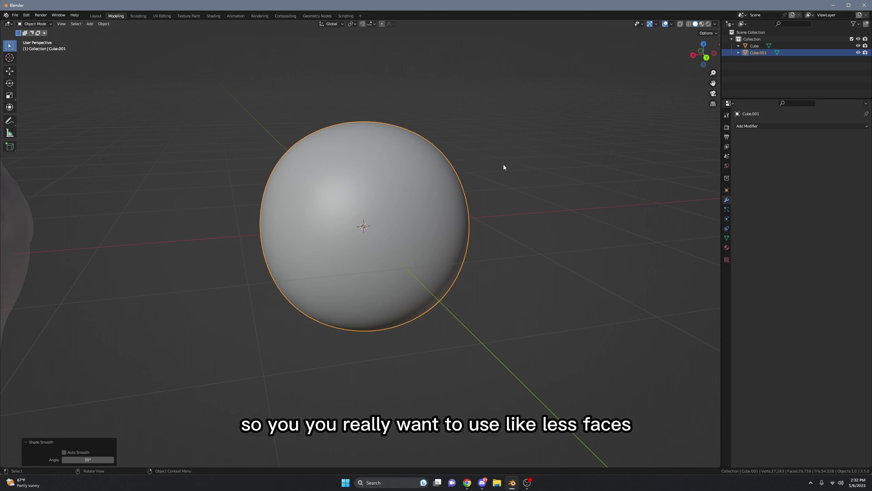
View the horned head beside the rounded cube from the back orthographic view
scroll(477, 177, "down", 3)
scroll(450, 193, "up", 3)
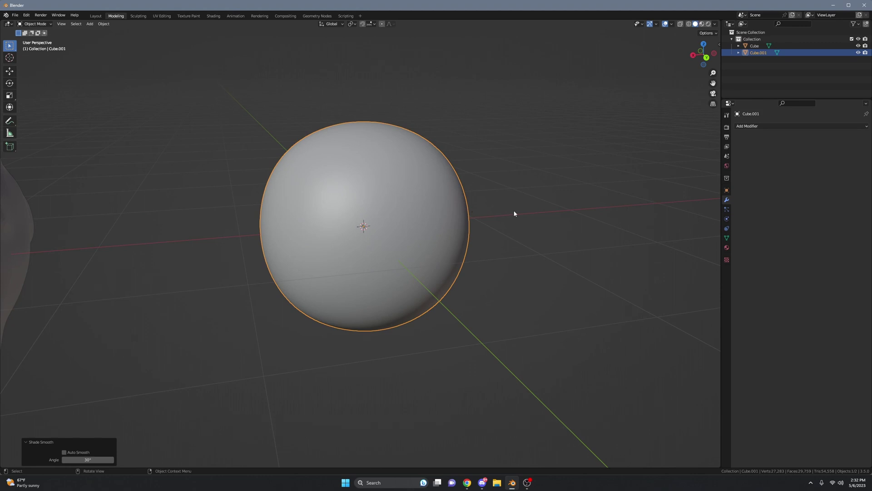
scroll(522, 216, "down", 4)
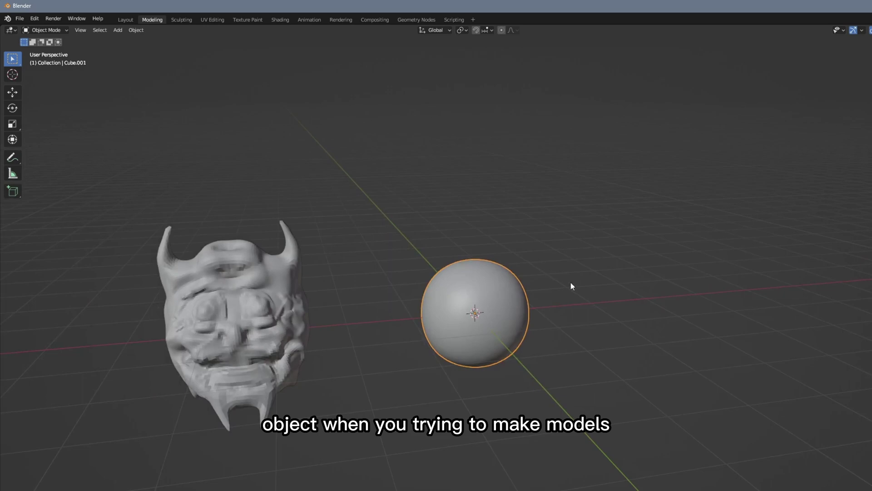
middle_click_drag(571, 282, 786, 241, "shift")
key("ctrl+KP_1")
scroll(368, 296, "up", 2)
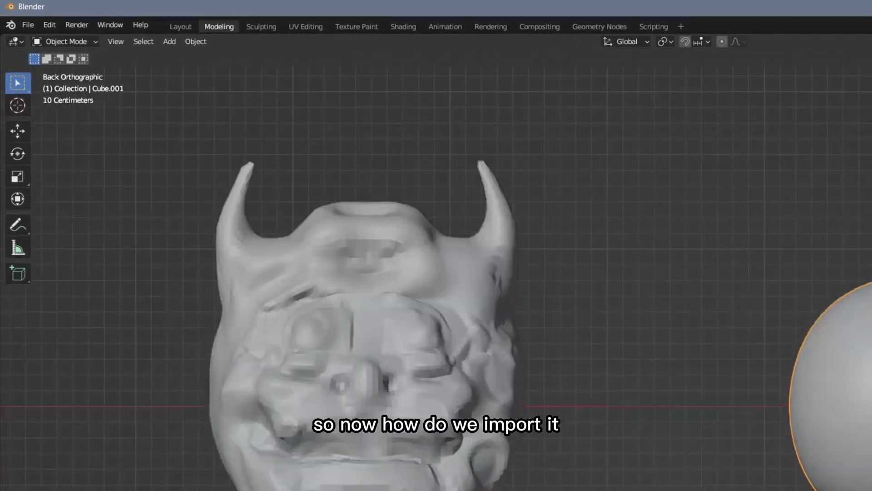
middle_click_drag(436, 246, 181, 454, "shift")
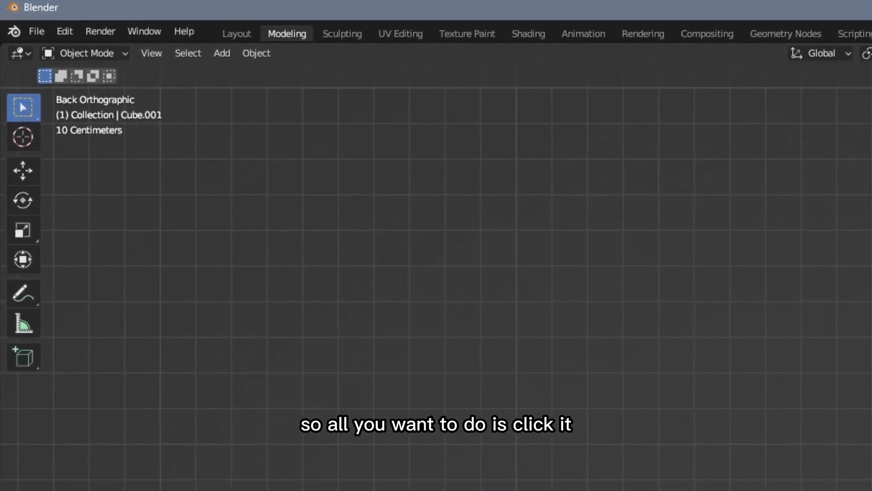
Start an FBX export of the rounded cube and limit it to Selected Objects
left_click(37, 31)
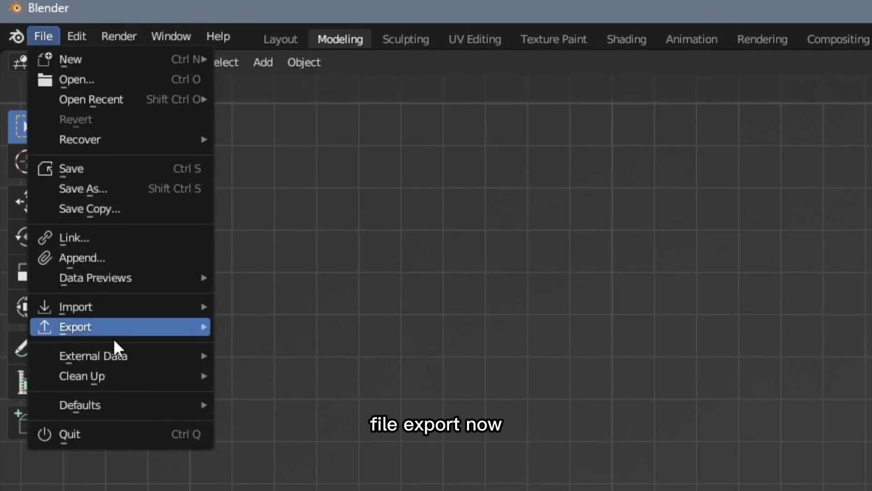
mouse_move(146, 329)
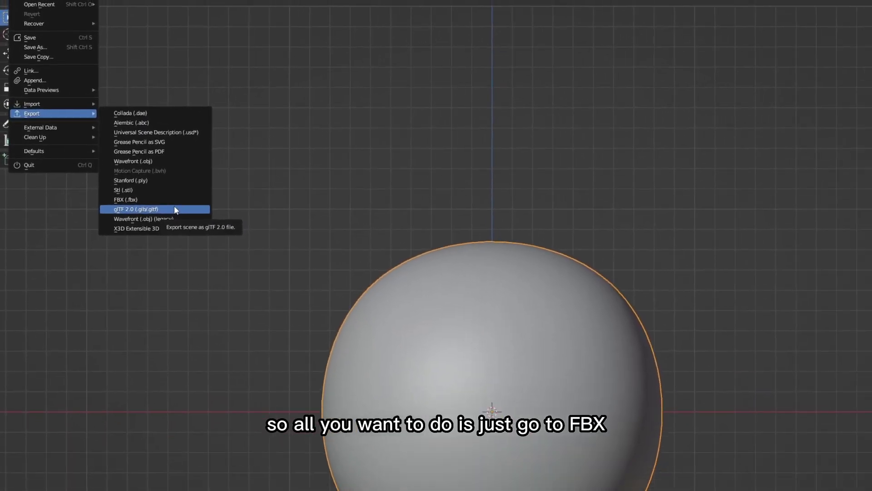
left_click(125, 199)
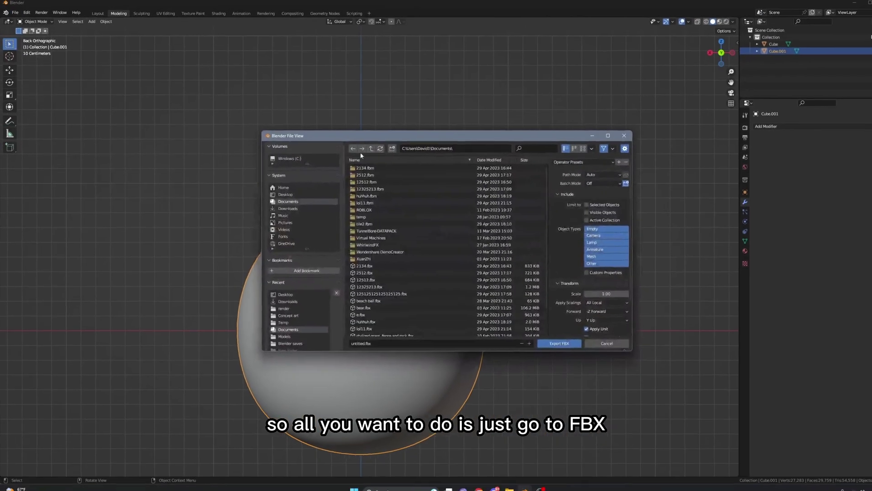
left_click_drag(390, 135, 122, 30)
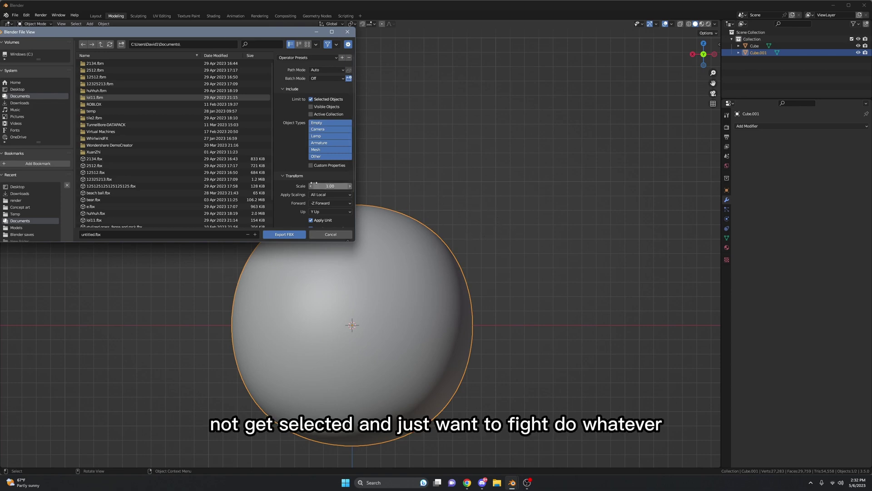
Set the Desktop as the export folder, name the file ball, and export the FBX
left_click(27, 89)
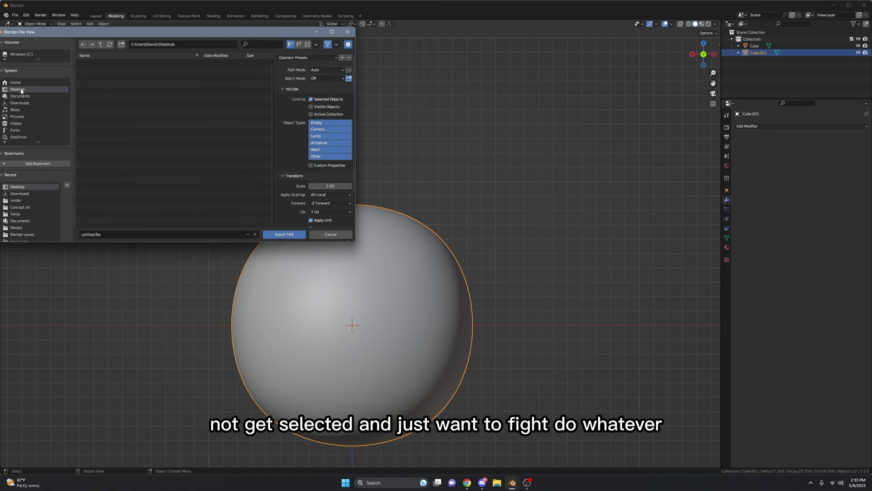
left_click(95, 235)
left_click(96, 234)
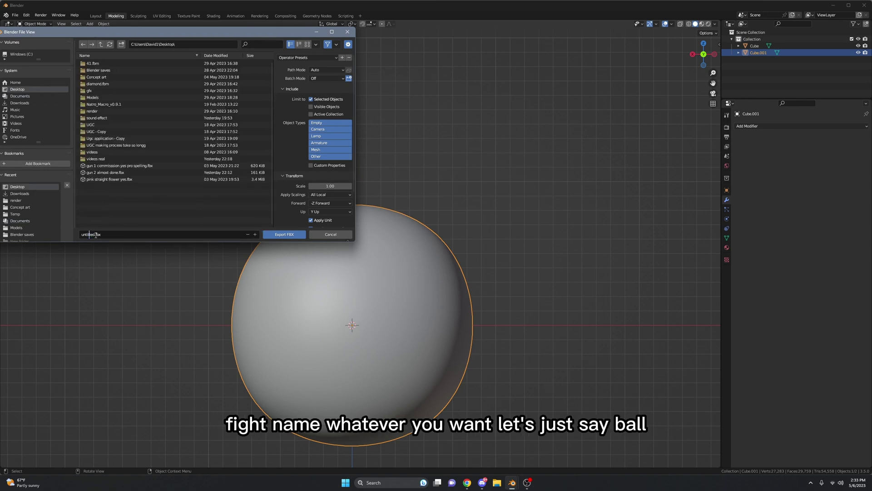
key("ctrl+a")
key("BackSpace")
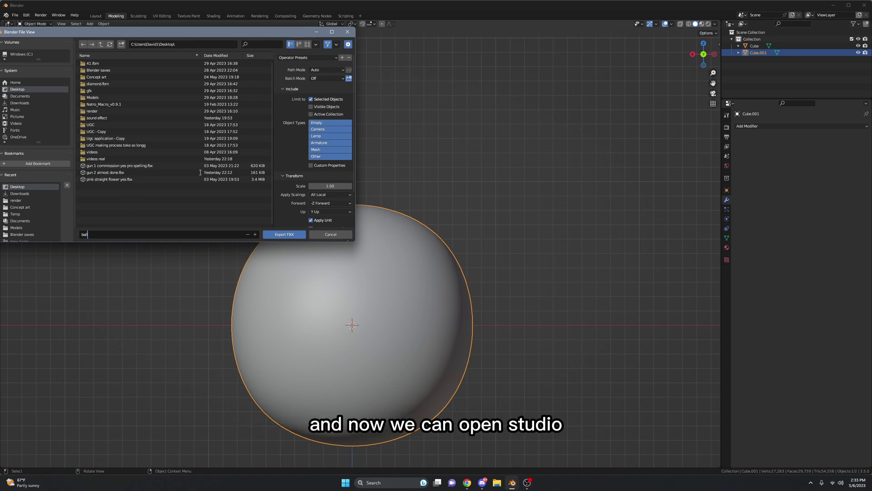
left_click(285, 234)
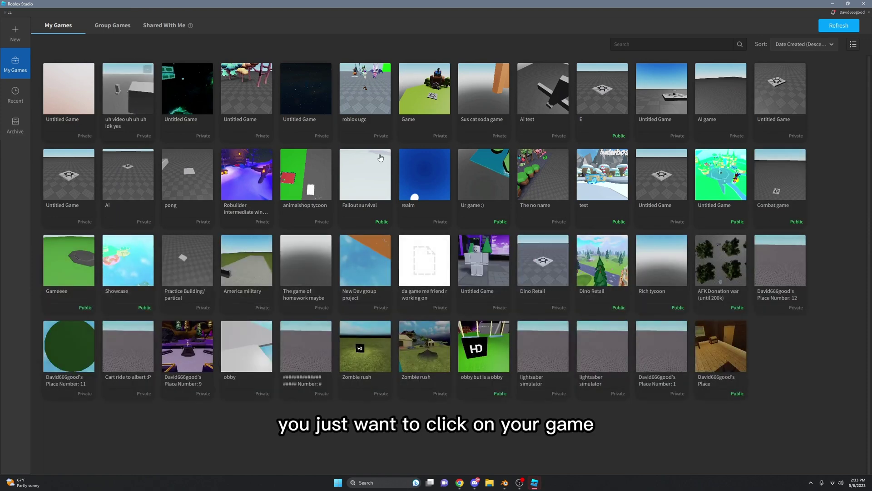
Switch to Roblox Studio, open the game "uh video uh uh uh idk yes", and start a Bulk Import from the Asset Manager
left_click(406, 163)
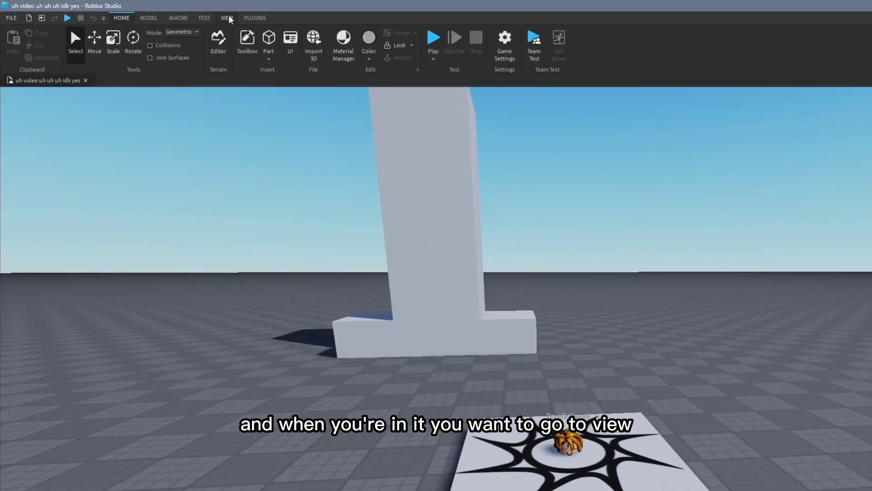
left_click(156, 12)
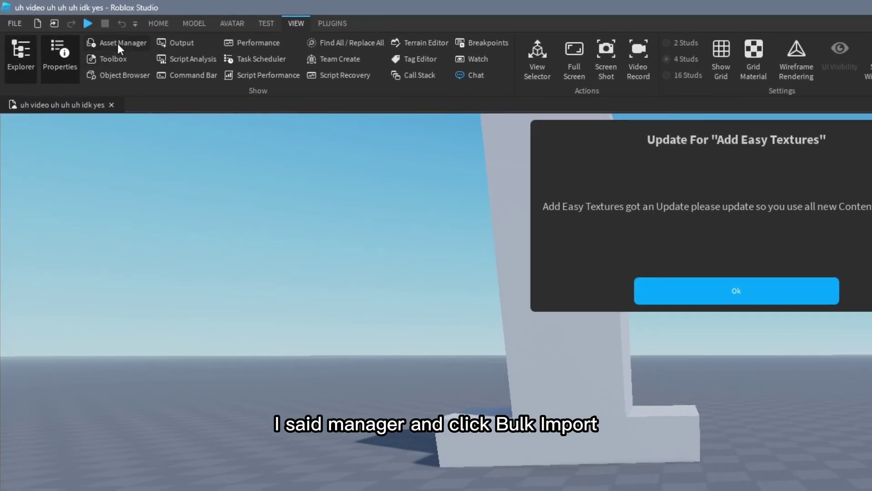
left_click(134, 49)
left_click(837, 331)
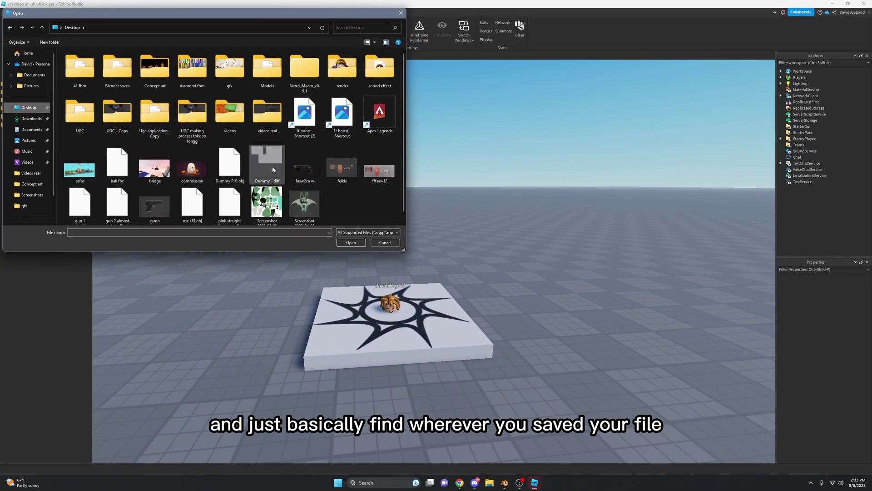
Bulk import ball.fbx from the Desktop and place the ball mesh in the scene beside the spawn platform
scroll(274, 177, "down", 1)
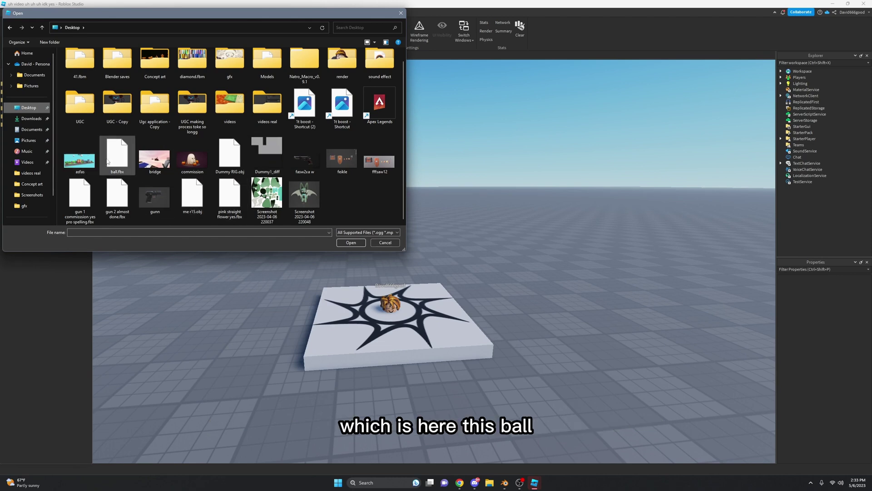
left_click(119, 157)
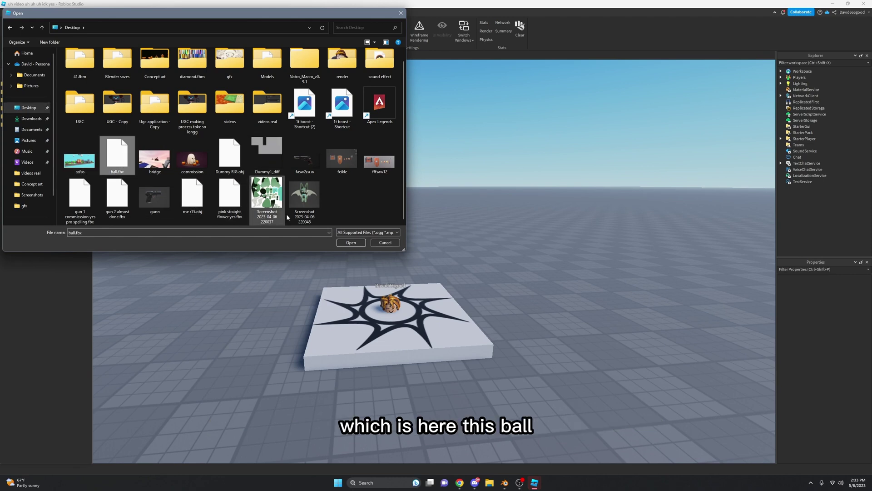
left_click(351, 242)
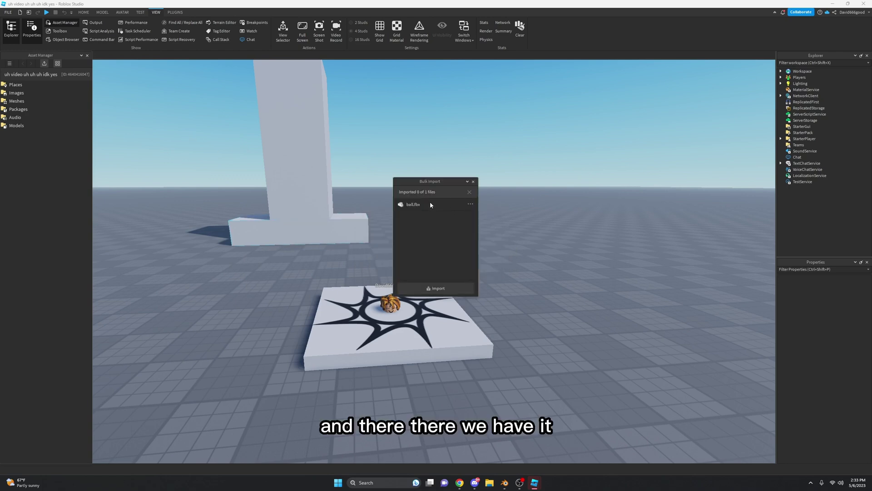
left_click(472, 182)
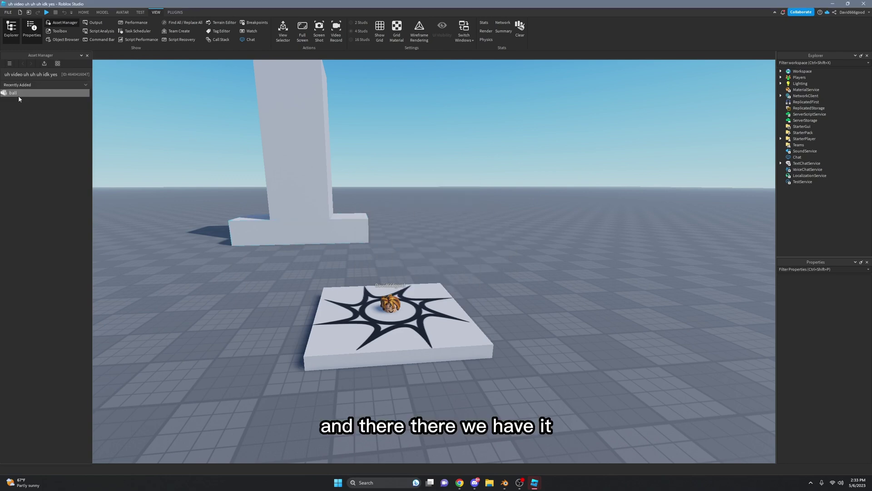
left_click_drag(18, 99, 602, 254)
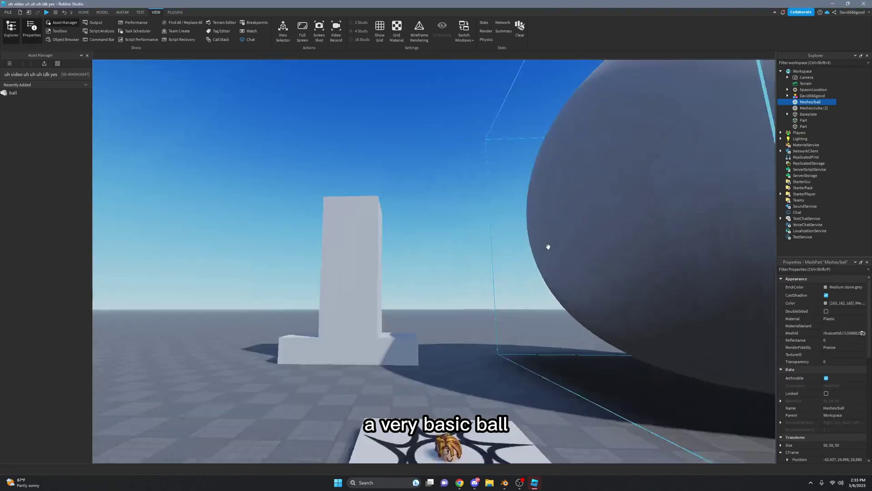
key("f")
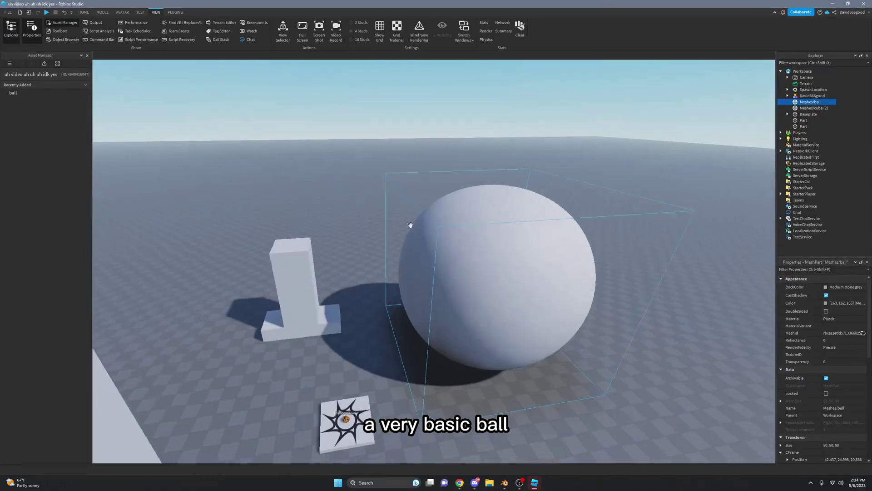
Add a sphere part and scale it up uniformly to about 58 studs beside the imported ball
left_click(102, 12)
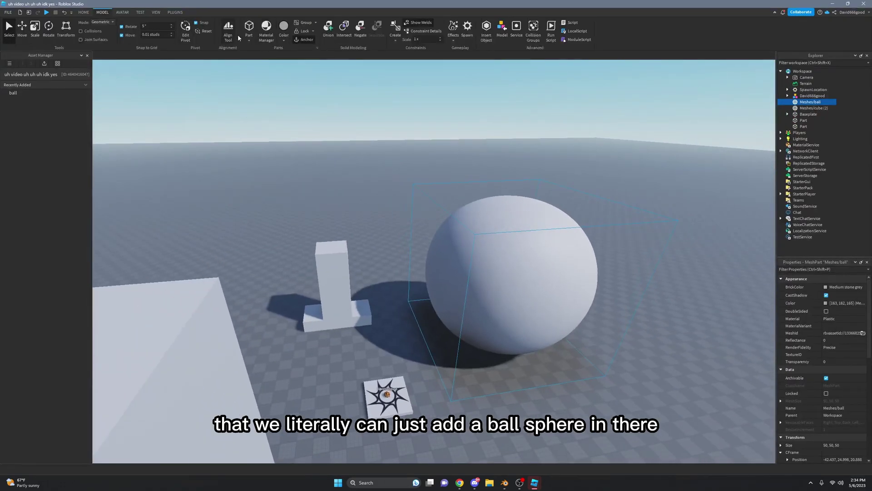
left_click(266, 55)
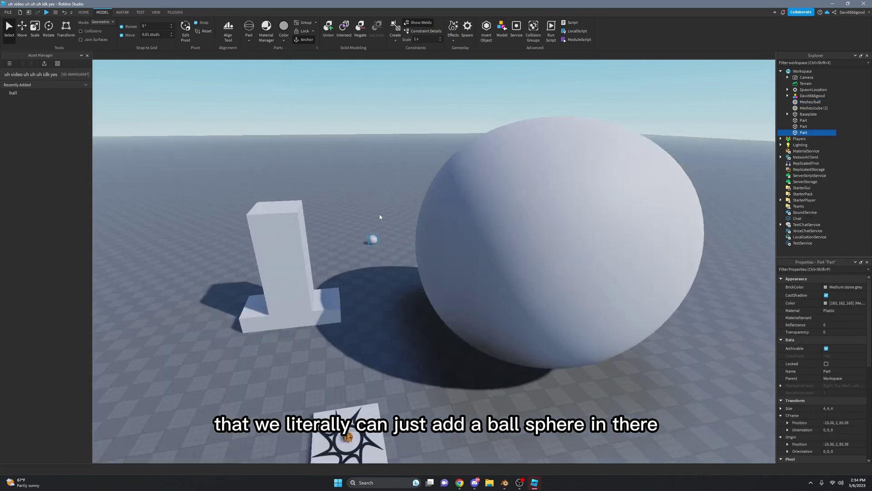
key("ctrl+4")
left_click_drag(370, 218, 378, 59)
scroll(454, 181, "down", 5)
scroll(452, 166, "up", 5)
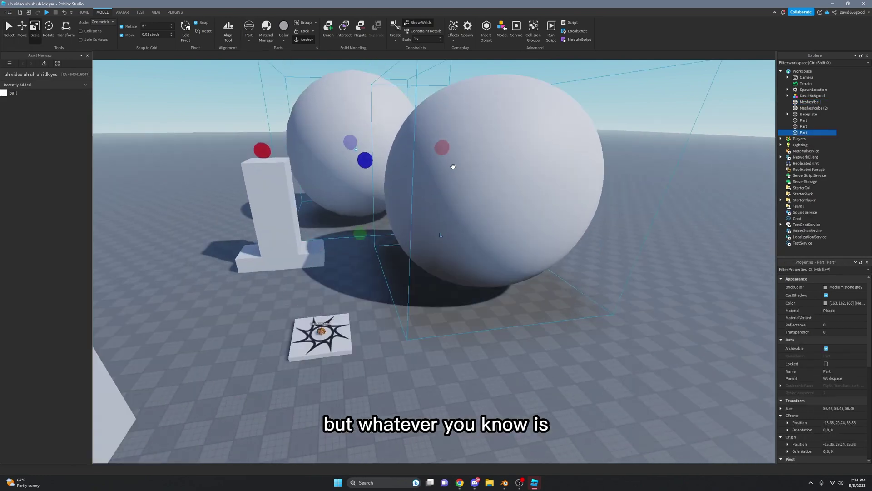
Delete the scaled sphere part, keeping the imported ball mesh
scroll(552, 199, "up", 3)
key("Delete")
scroll(500, 236, "down", 5)
Select the imported ball mesh and reposition it on the baseplate, beside and slightly behind the upright block structure
left_click(468, 255)
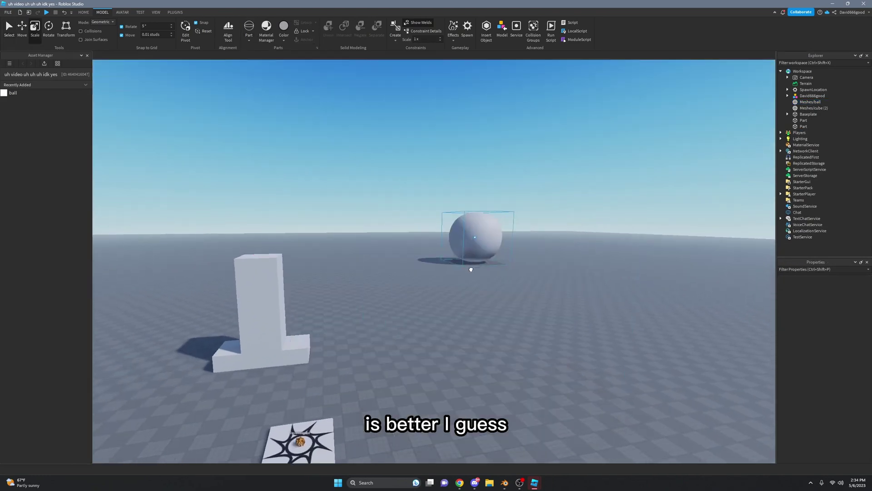
scroll(465, 304, "up", 4)
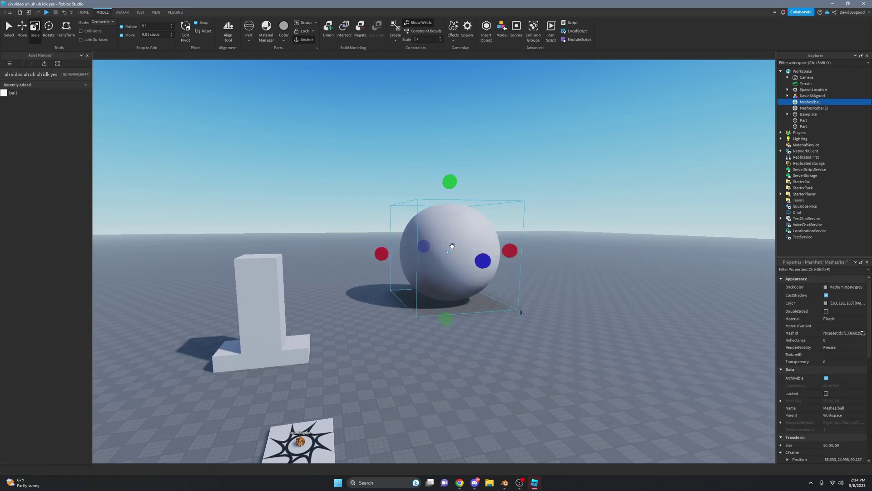
right_click_drag(452, 246, 438, 311)
key("d")
left_click_drag(432, 199, 411, 227)
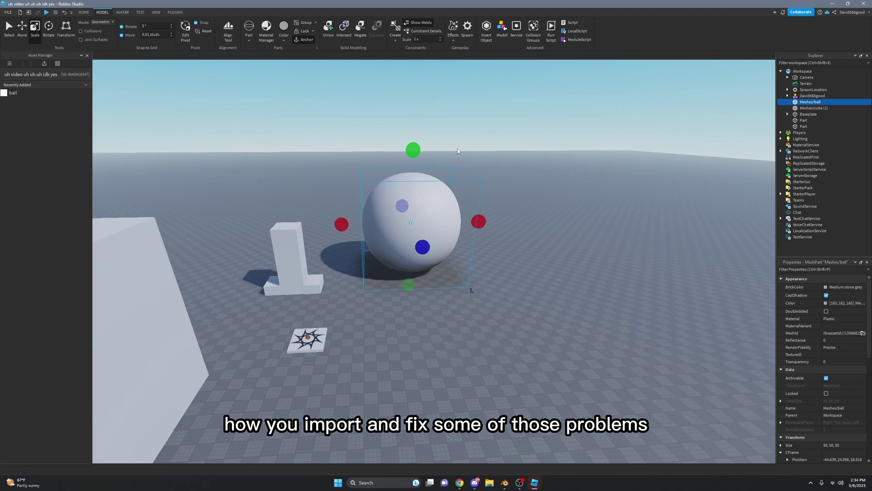
scroll(462, 151, "up", 2)
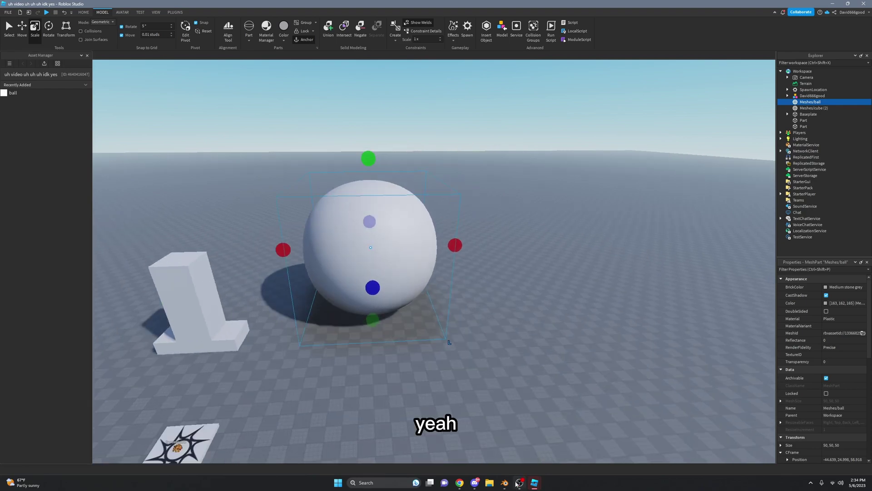